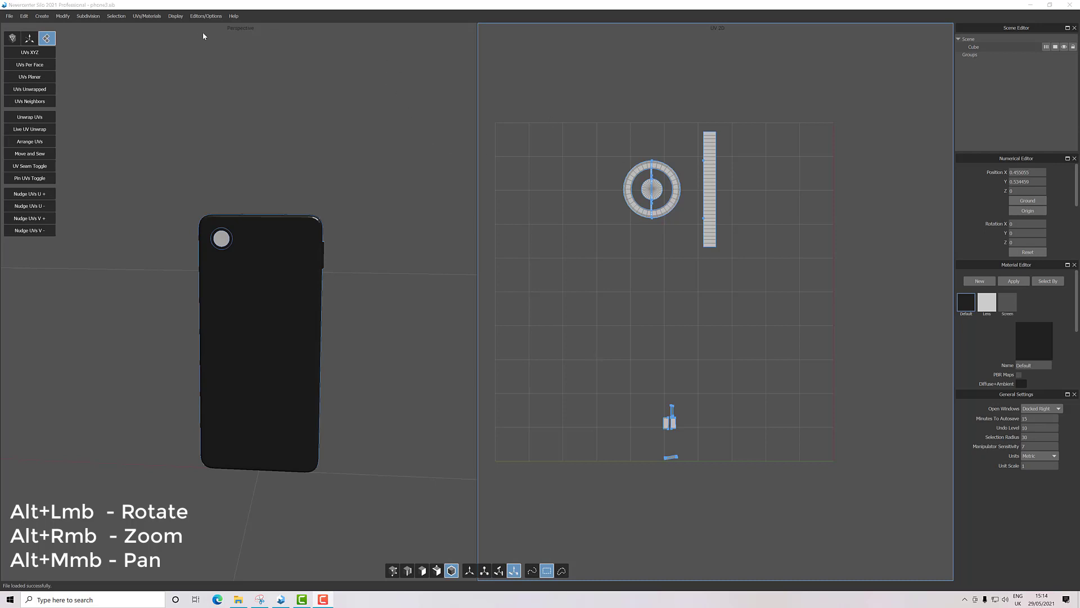
Box-select all the phone's faces, run Scale UVs Proportionally, then Arrange UVs to fill the bounds
{"action": "left_click", "coordinate": [154, 16]}
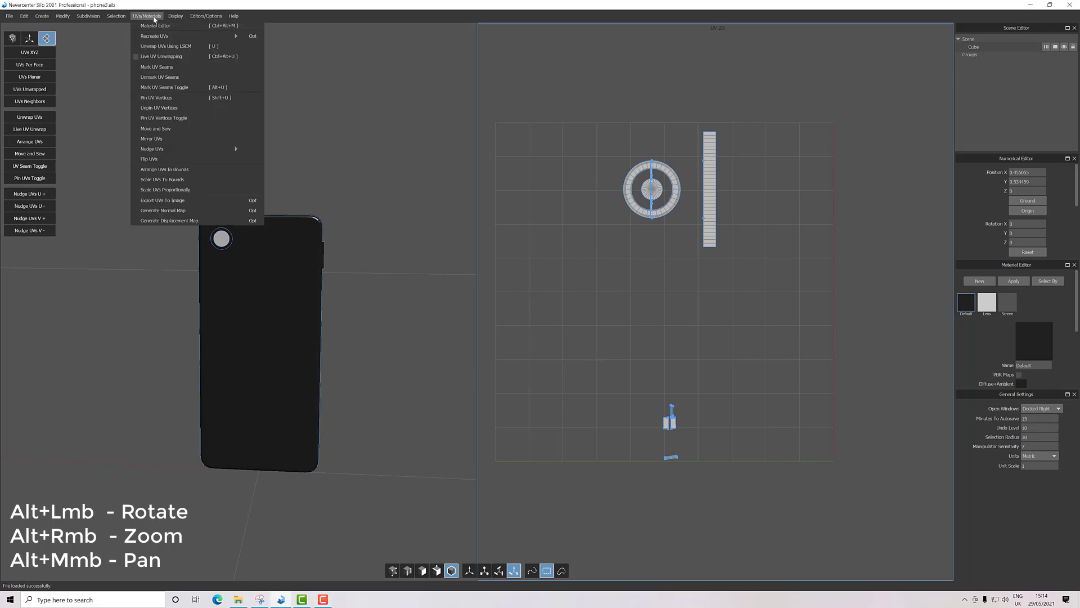
{"action": "left_click", "coordinate": [198, 191]}
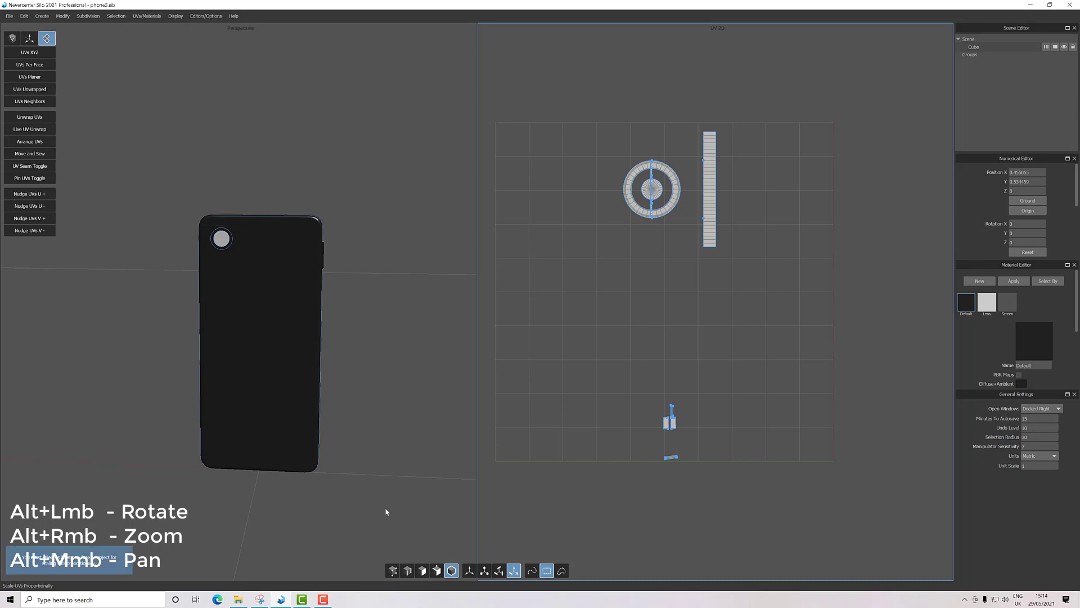
{"action": "left_click", "coordinate": [422, 570]}
{"action": "left_click_drag", "start_coordinate": [165, 204], "coordinate": [388, 496]}
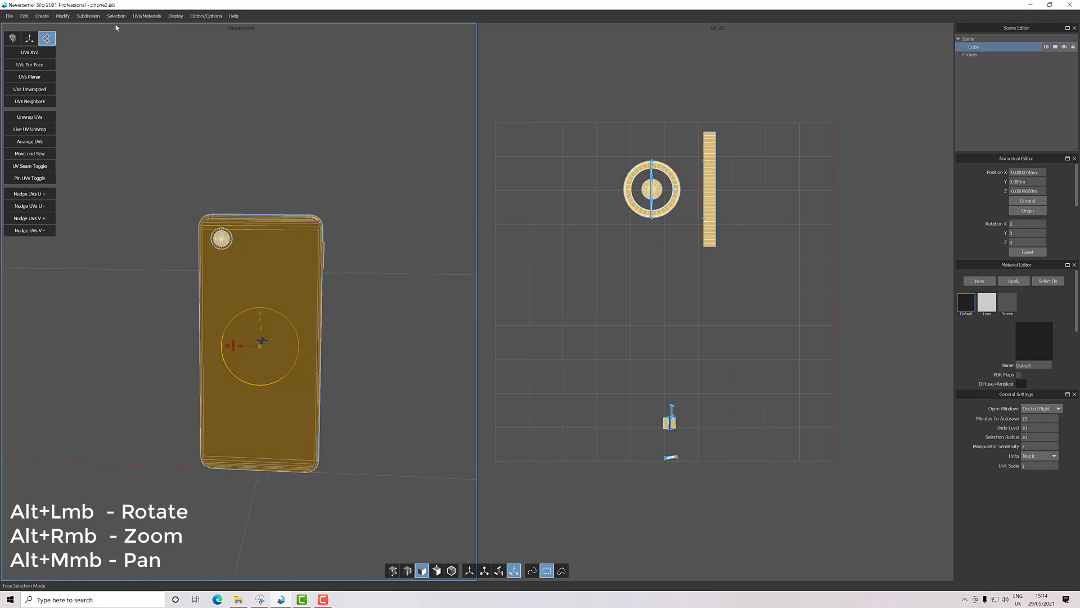
{"action": "left_click", "coordinate": [136, 16]}
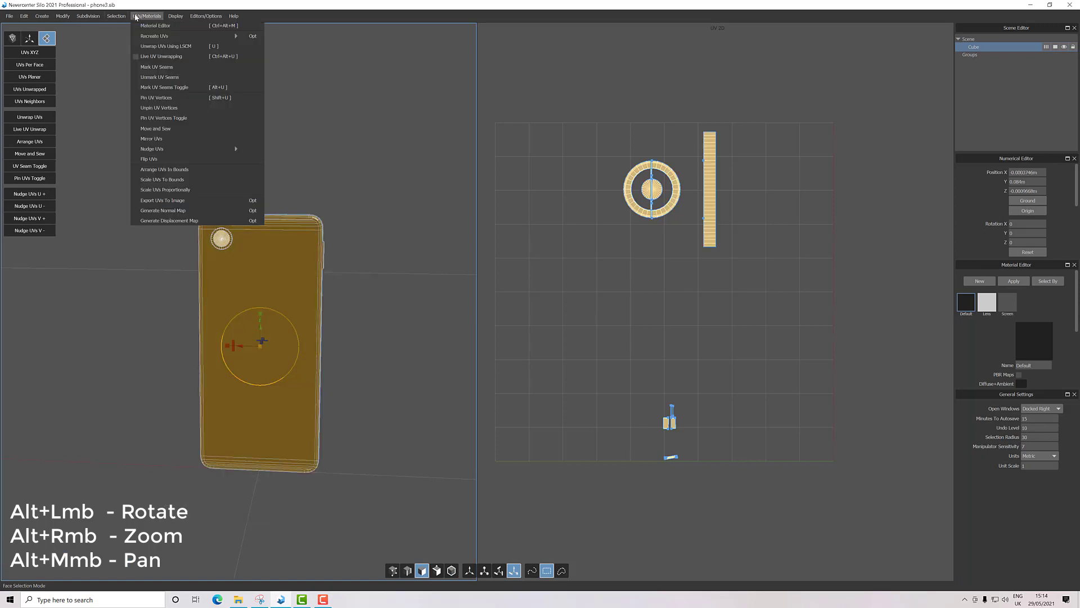
{"action": "left_click", "coordinate": [181, 191]}
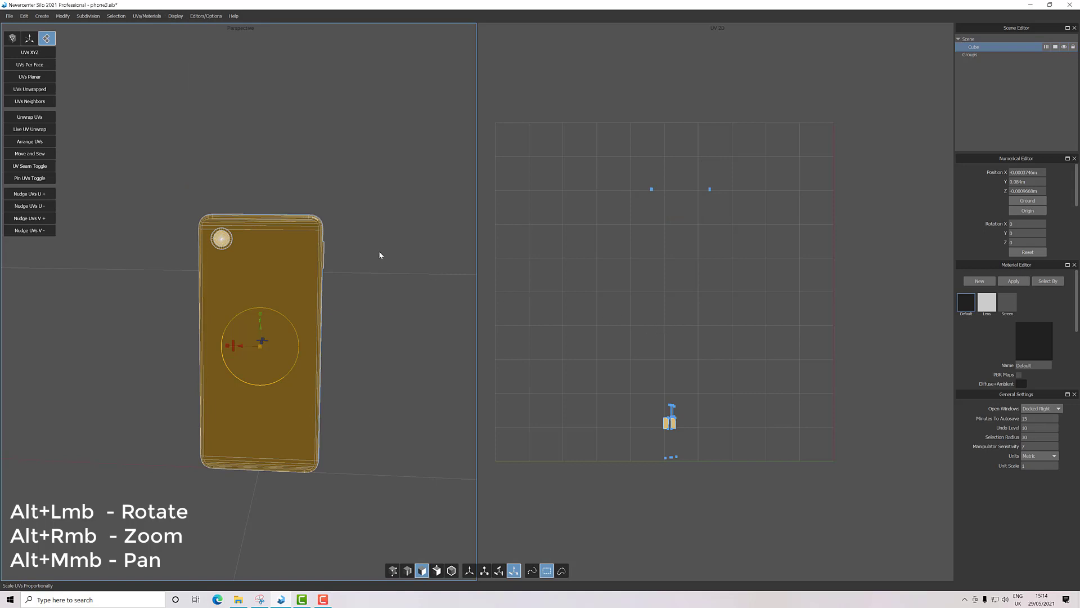
{"action": "left_click", "coordinate": [36, 142]}
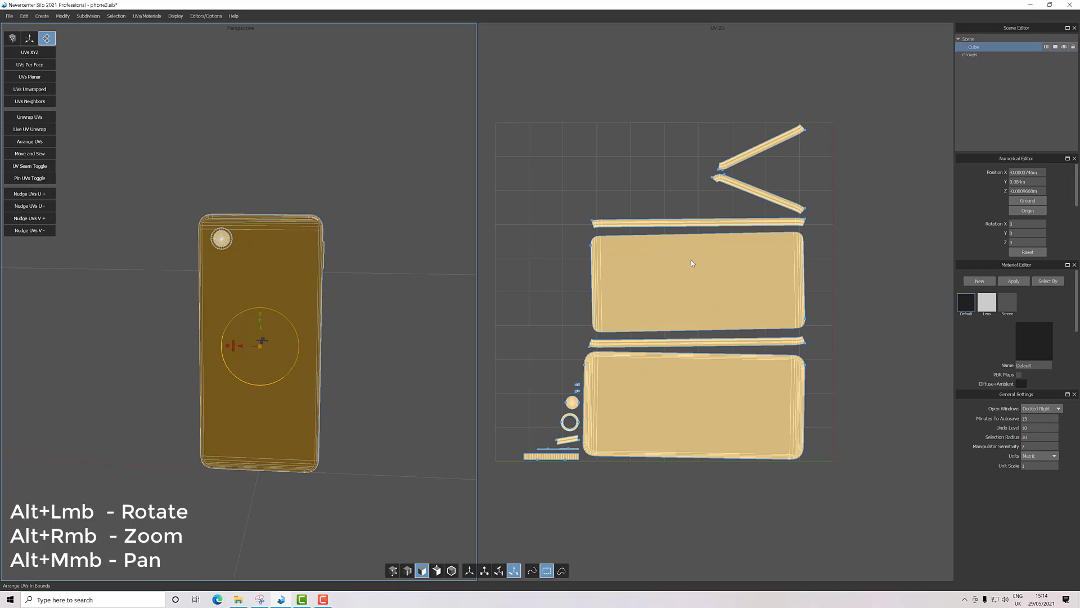
Rotate the lower slanted strip island to horizontal and select the upper strip
{"action": "middle_click_drag", "start_coordinate": [691, 263], "coordinate": [675, 246], "text": "alt"}
{"action": "left_click", "coordinate": [729, 176]}
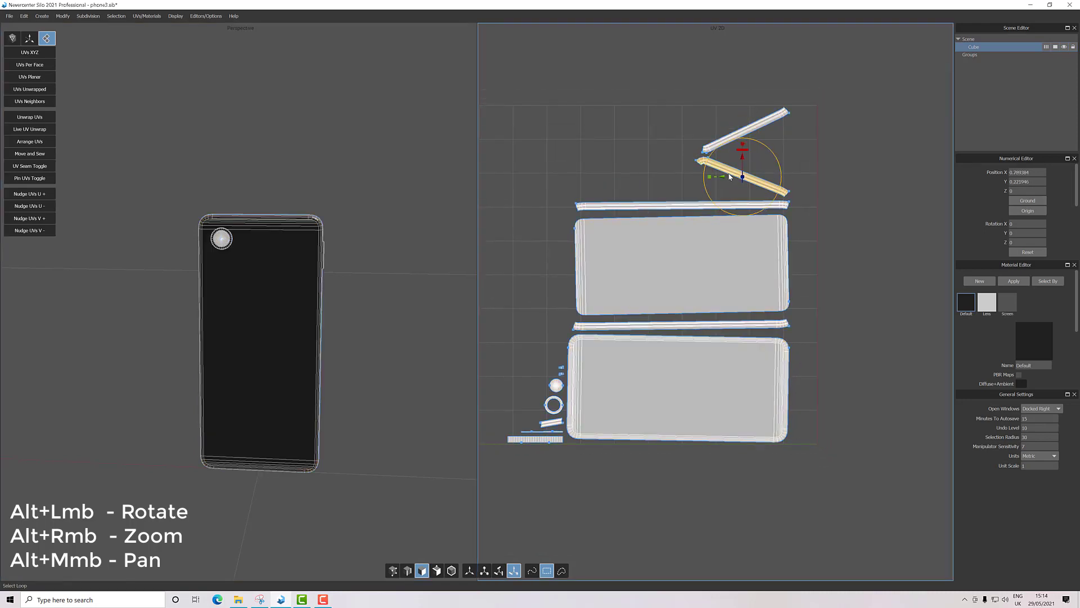
{"action": "left_click_drag", "start_coordinate": [775, 159], "coordinate": [716, 203]}
{"action": "left_click", "coordinate": [782, 113]}
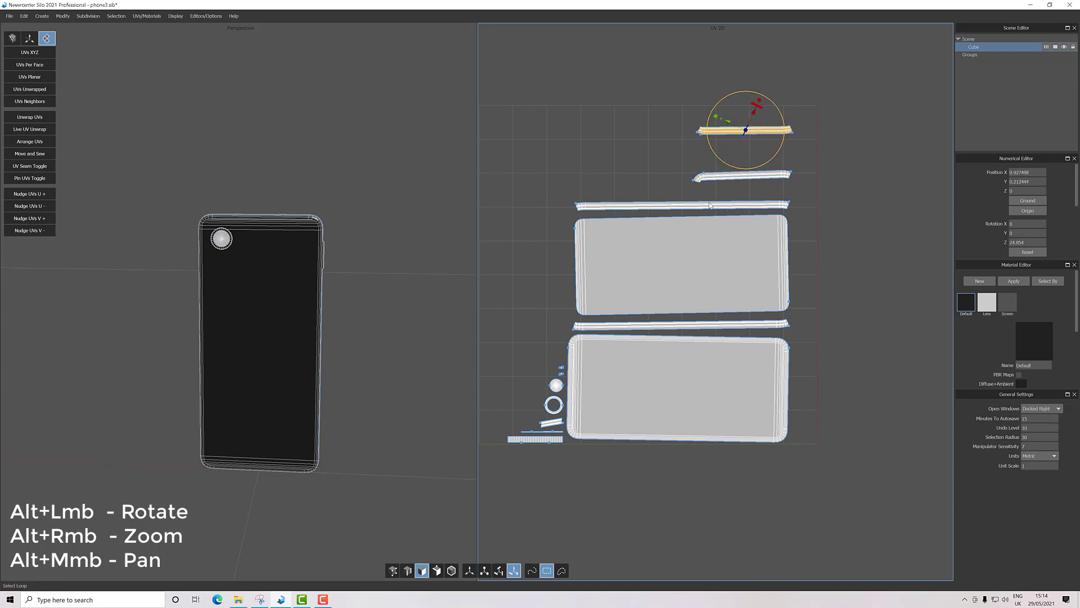
Rotate the upper large panel island about 1.58 on Z so it sits level
{"action": "left_click", "coordinate": [669, 276]}
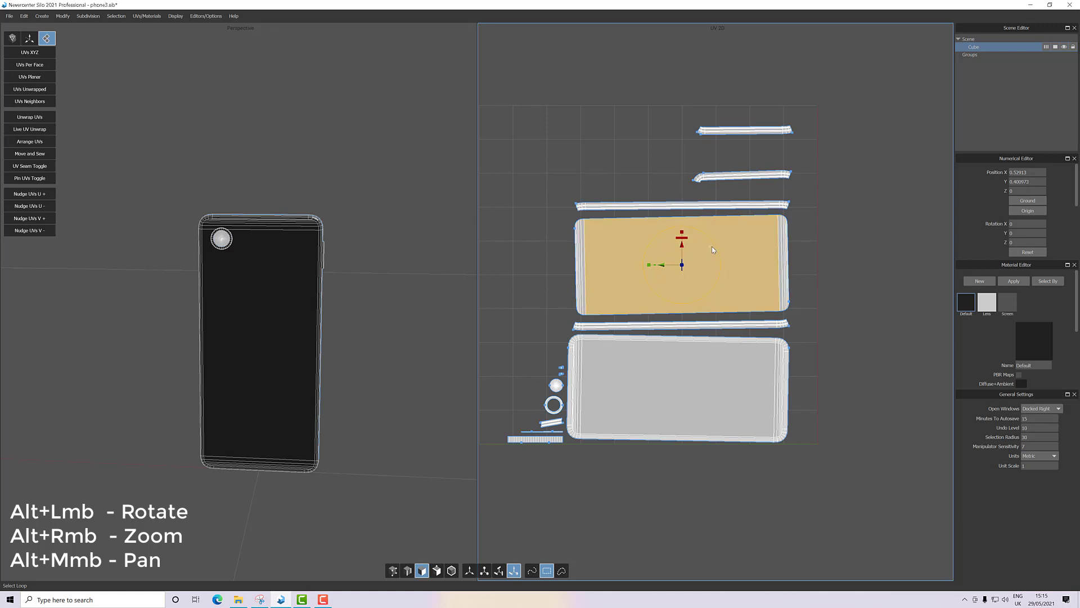
{"action": "left_click_drag", "start_coordinate": [711, 247], "coordinate": [716, 248]}
{"action": "key", "text": "ctrl+z"}
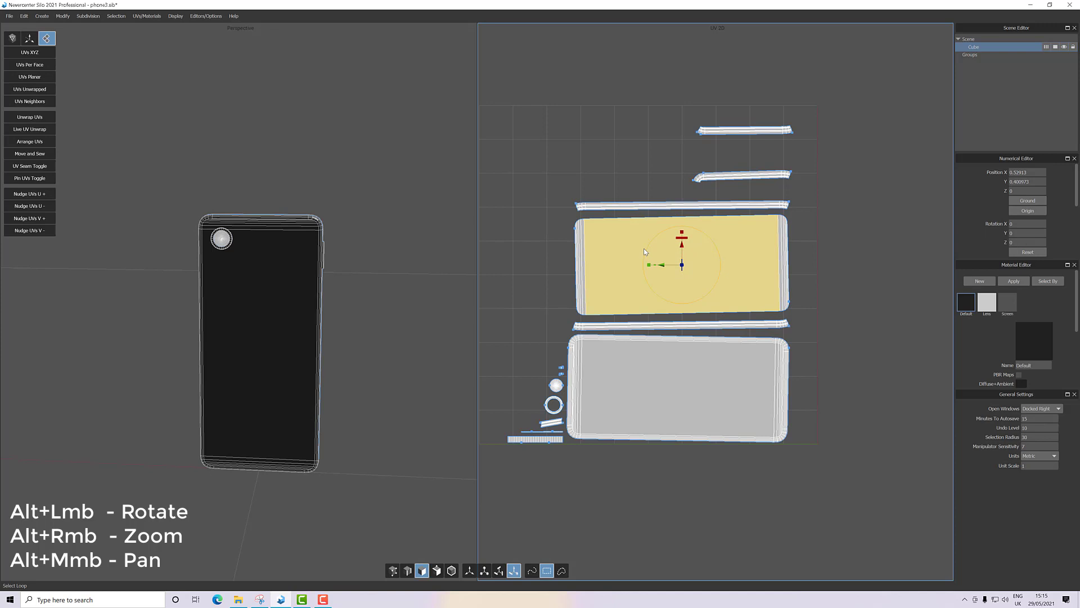
{"action": "left_click_drag", "start_coordinate": [717, 248], "coordinate": [718, 252]}
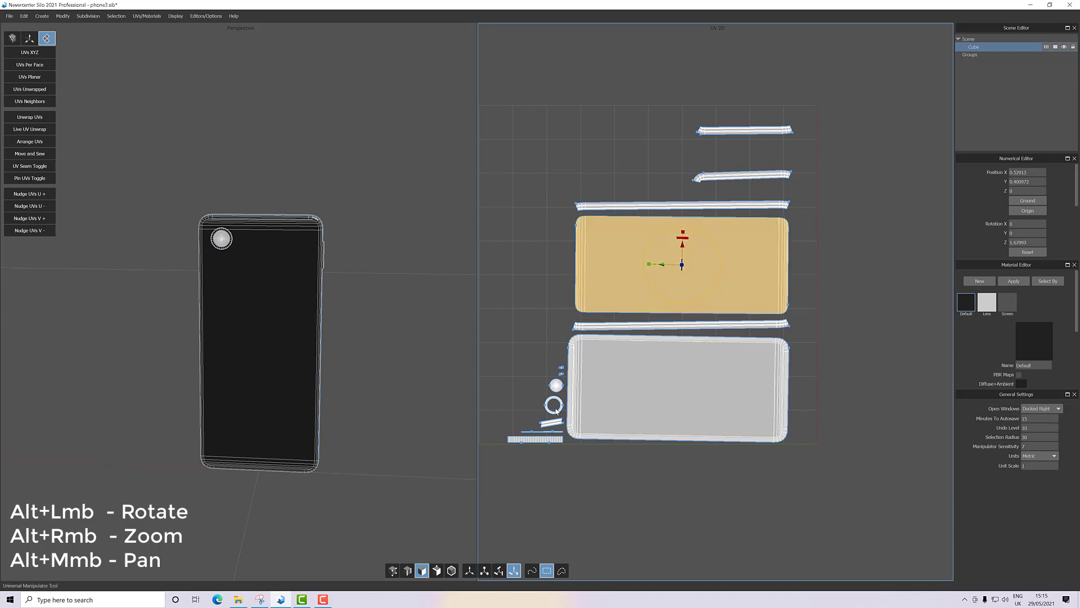
Select a seam edge on the UV strip and Move and Sew the first small end piece onto it
{"action": "right_click_drag", "start_coordinate": [558, 426], "coordinate": [610, 386], "text": "alt"}
{"action": "middle_click_drag", "start_coordinate": [569, 378], "coordinate": [598, 341], "text": "alt"}
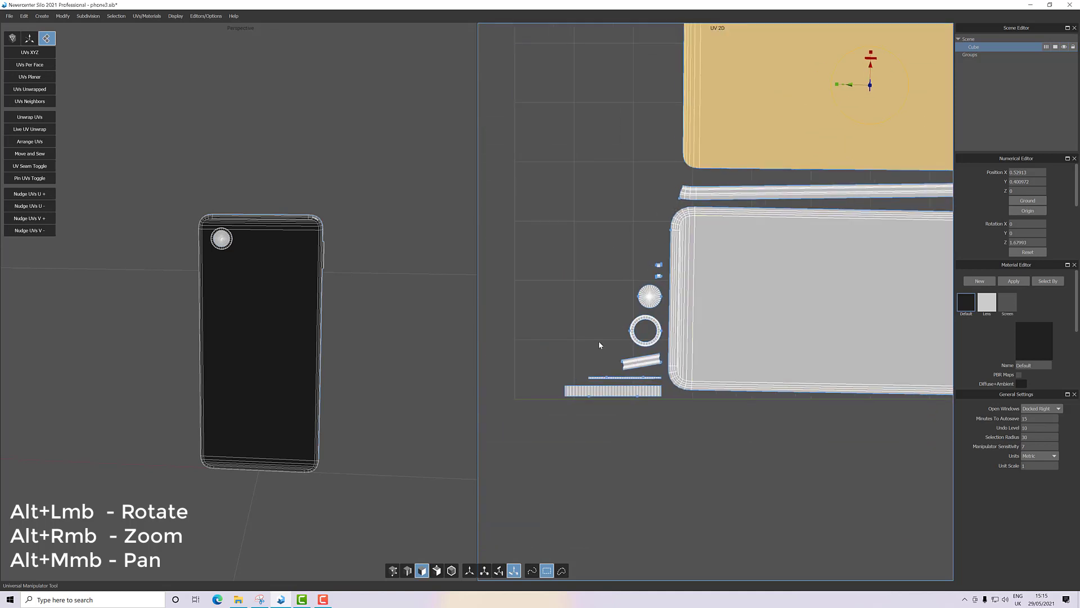
{"action": "right_click_drag", "start_coordinate": [599, 341], "coordinate": [642, 357], "text": "alt"}
{"action": "middle_click_drag", "start_coordinate": [642, 357], "coordinate": [705, 301], "text": "alt"}
{"action": "middle_click_drag", "start_coordinate": [601, 349], "coordinate": [589, 276], "text": "alt"}
{"action": "right_click_drag", "start_coordinate": [589, 276], "coordinate": [636, 296], "text": "alt"}
{"action": "middle_click_drag", "start_coordinate": [636, 296], "coordinate": [717, 299], "text": "alt"}
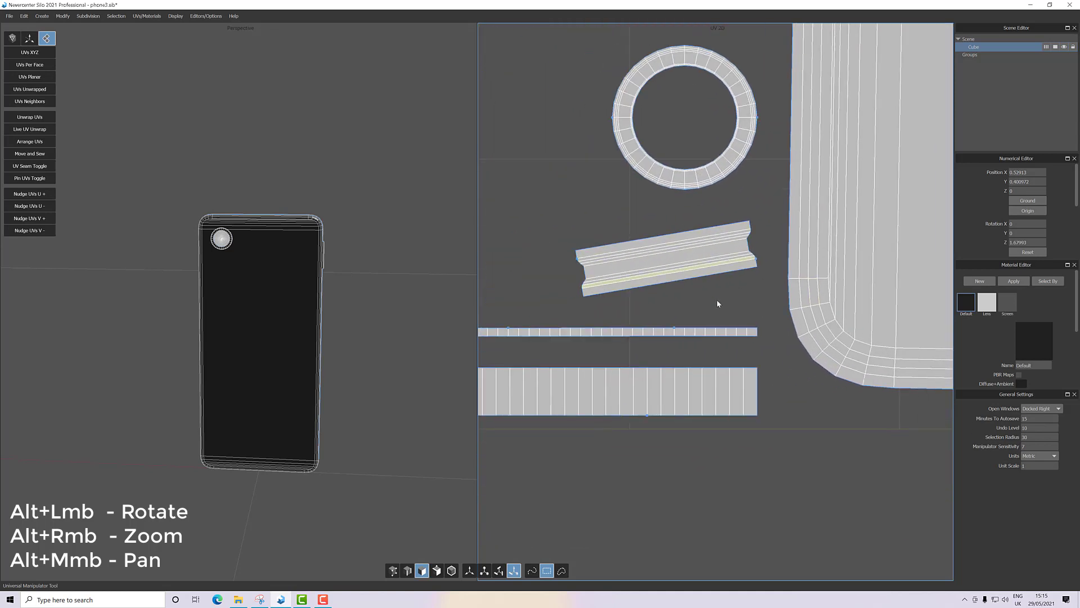
{"action": "left_click", "coordinate": [407, 571]}
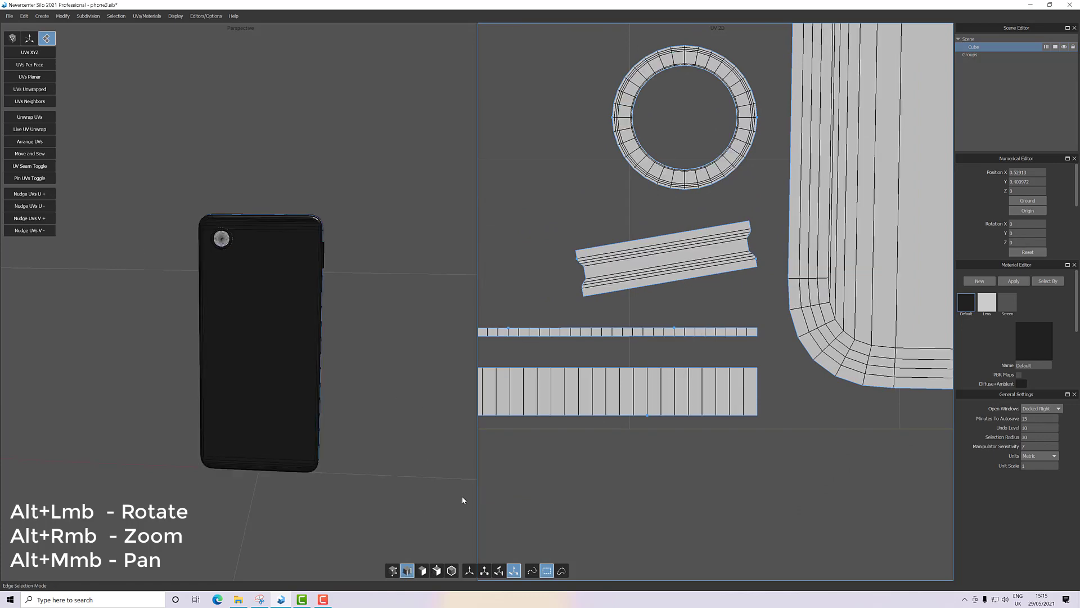
{"action": "left_click", "coordinate": [580, 277]}
{"action": "right_click_drag", "start_coordinate": [642, 293], "coordinate": [640, 315], "text": "alt"}
{"action": "middle_click_drag", "start_coordinate": [632, 333], "coordinate": [621, 381], "text": "alt"}
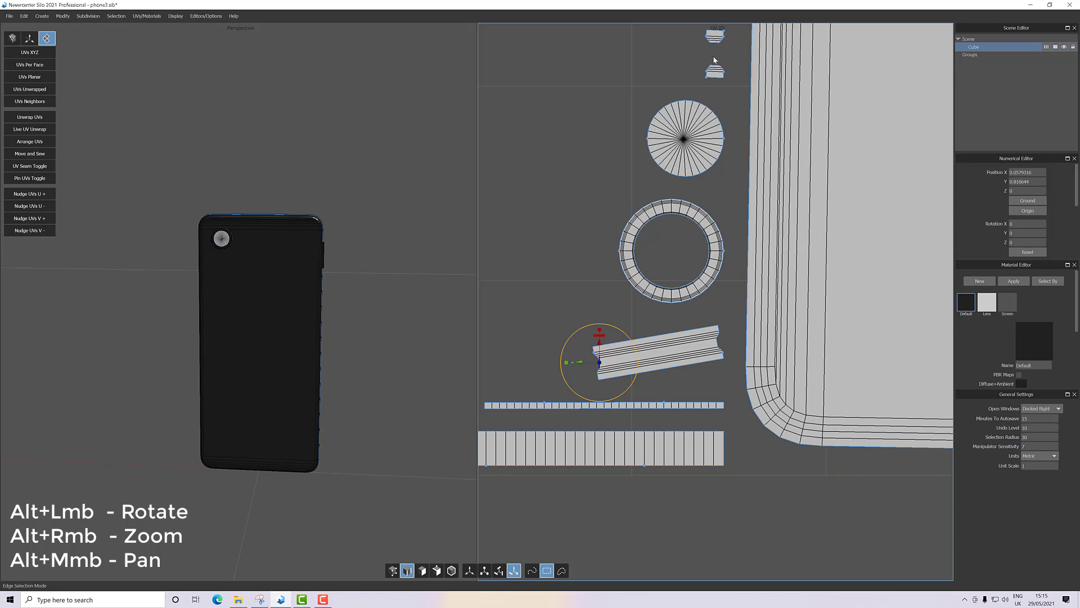
{"action": "left_click", "coordinate": [34, 153]}
Move and Sew the second small piece onto the strip's end edge, joining the strip into one island
{"action": "right_click_drag", "start_coordinate": [601, 360], "coordinate": [606, 360], "text": "alt"}
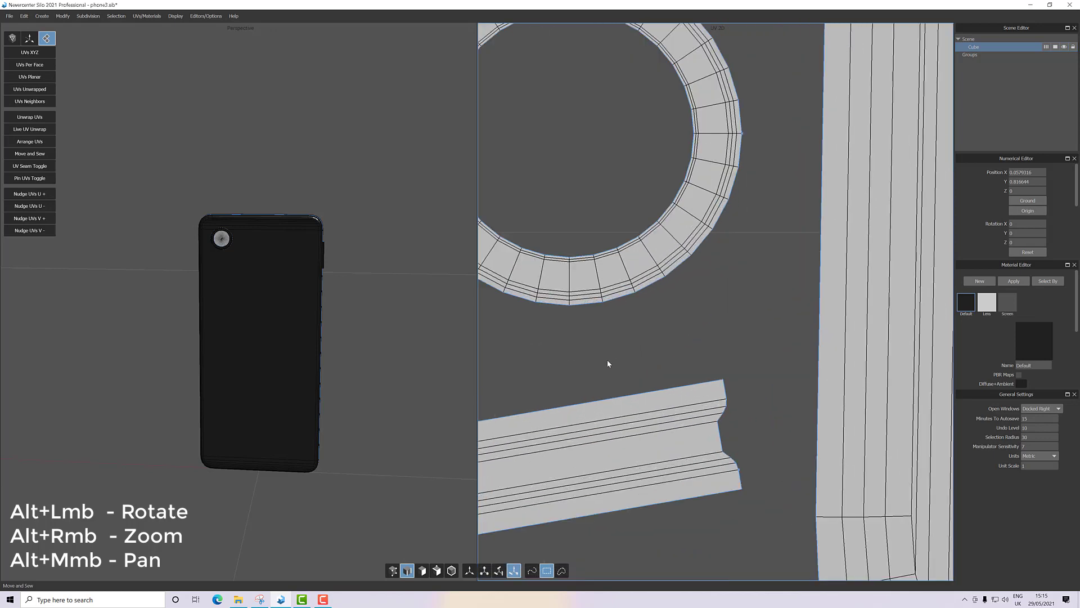
{"action": "middle_click_drag", "start_coordinate": [606, 360], "coordinate": [901, 188], "text": "alt"}
{"action": "mouse_move", "coordinate": [648, 299]}
{"action": "right_mouse_down", "text": "alt"}
{"action": "mouse_move", "coordinate": [672, 310]}
{"action": "mouse_move", "coordinate": [669, 300]}
{"action": "right_mouse_up", "text": "alt"}
{"action": "middle_click_drag", "start_coordinate": [668, 296], "coordinate": [820, 243], "text": "alt"}
{"action": "right_click_drag", "start_coordinate": [656, 309], "coordinate": [826, 290], "text": "alt"}
{"action": "middle_click_drag", "start_coordinate": [826, 290], "coordinate": [655, 309], "text": "alt"}
{"action": "scroll", "coordinate": [681, 298], "scroll_direction": "up", "scroll_amount": 2}
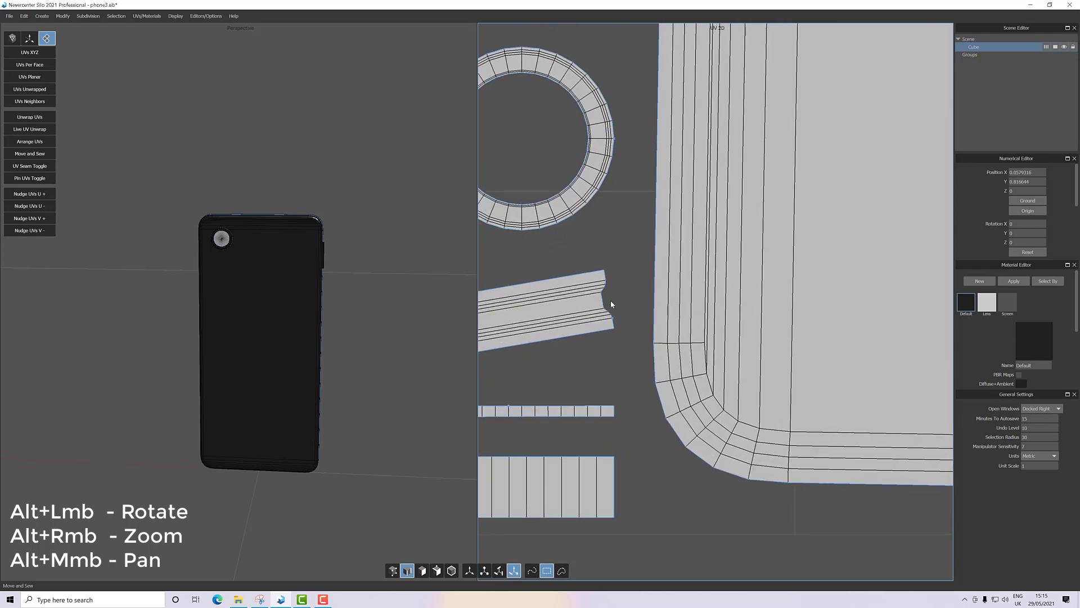
{"action": "left_click", "coordinate": [602, 301]}
{"action": "left_click", "coordinate": [29, 153]}
{"action": "scroll", "coordinate": [636, 291], "scroll_direction": "up", "scroll_amount": 3}
{"action": "scroll", "coordinate": [630, 271], "scroll_direction": "up", "scroll_amount": 2}
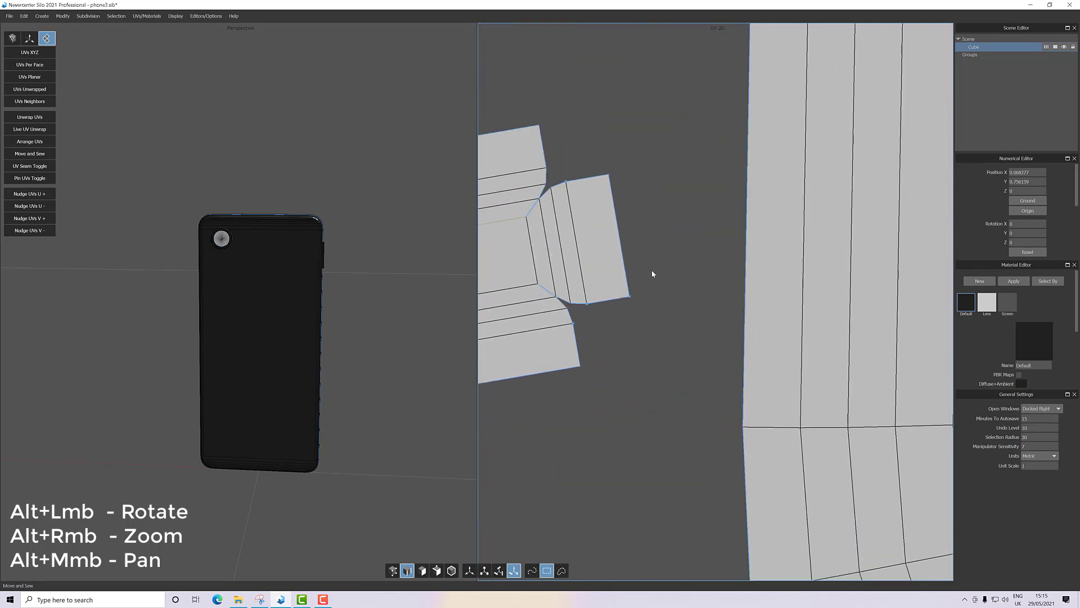
{"action": "scroll", "coordinate": [670, 264], "scroll_direction": "up", "scroll_amount": 2}
{"action": "scroll", "coordinate": [596, 217], "scroll_direction": "up", "scroll_amount": 4}
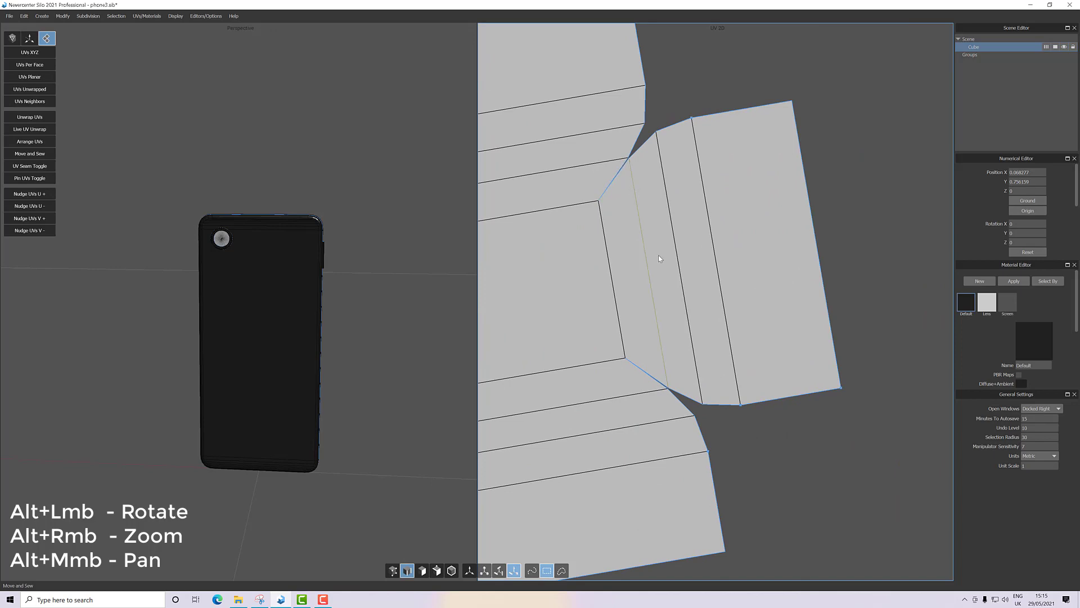
{"action": "scroll", "coordinate": [660, 286], "scroll_direction": "down", "scroll_amount": 6}
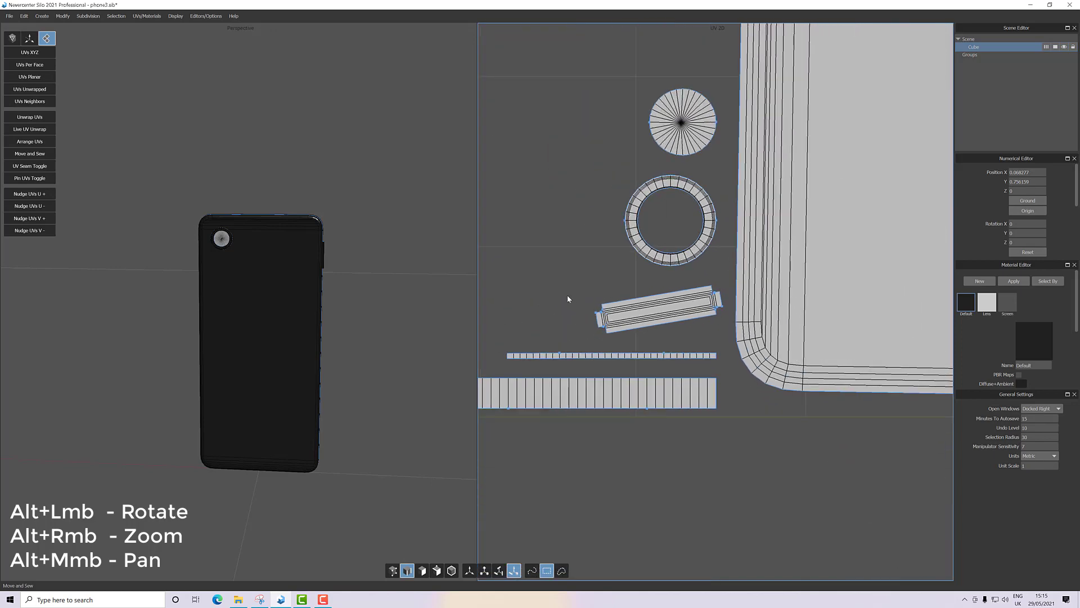
Select the joined button strip shell in face mode and rotate it to lie horizontally
{"action": "left_click", "coordinate": [423, 570]}
{"action": "double_click", "coordinate": [659, 309]}
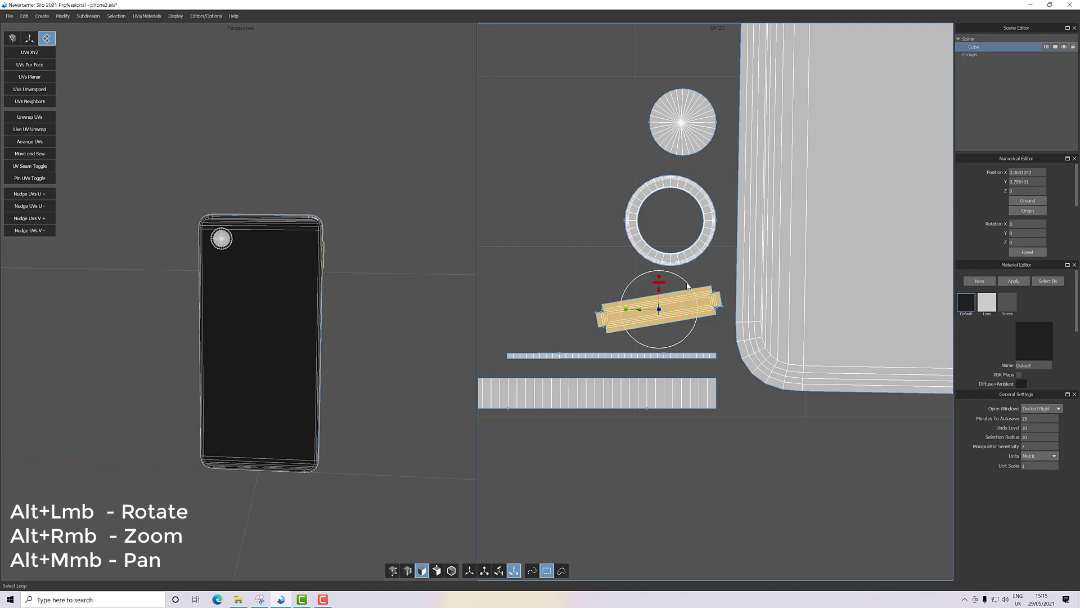
{"action": "left_click_drag", "start_coordinate": [688, 286], "coordinate": [705, 272]}
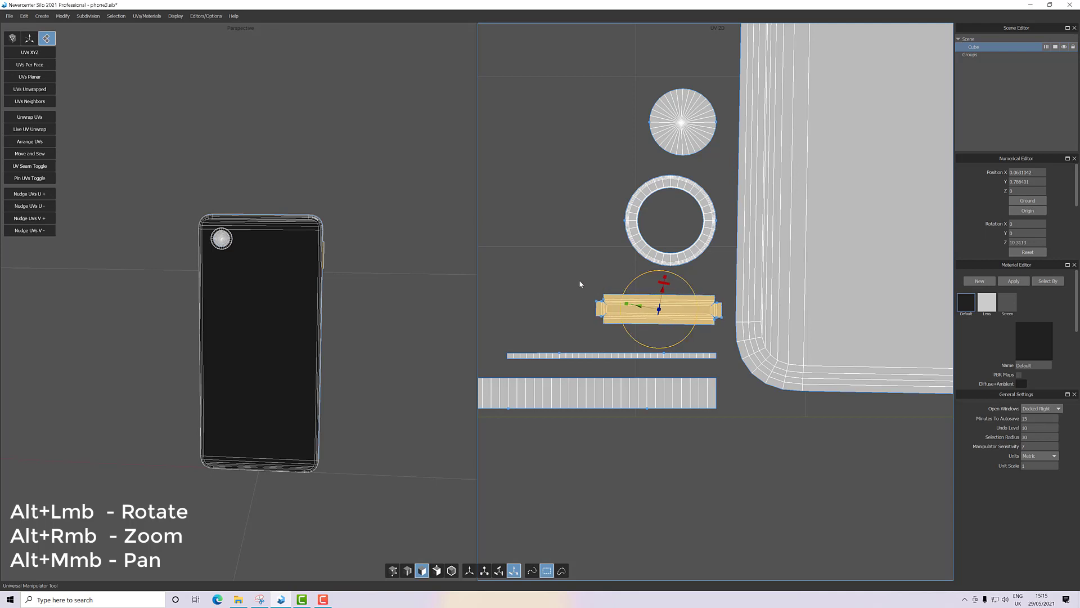
{"action": "left_click", "coordinate": [599, 259]}
{"action": "scroll", "coordinate": [600, 259], "scroll_direction": "down", "scroll_amount": 10}
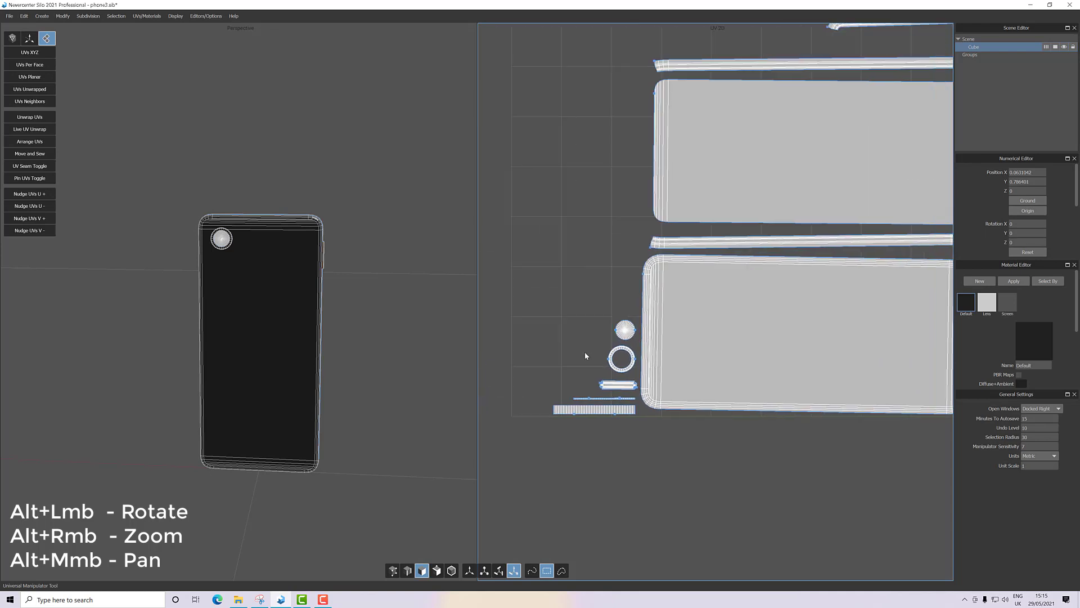
{"action": "middle_click_drag", "start_coordinate": [695, 297], "coordinate": [661, 309], "text": "alt"}
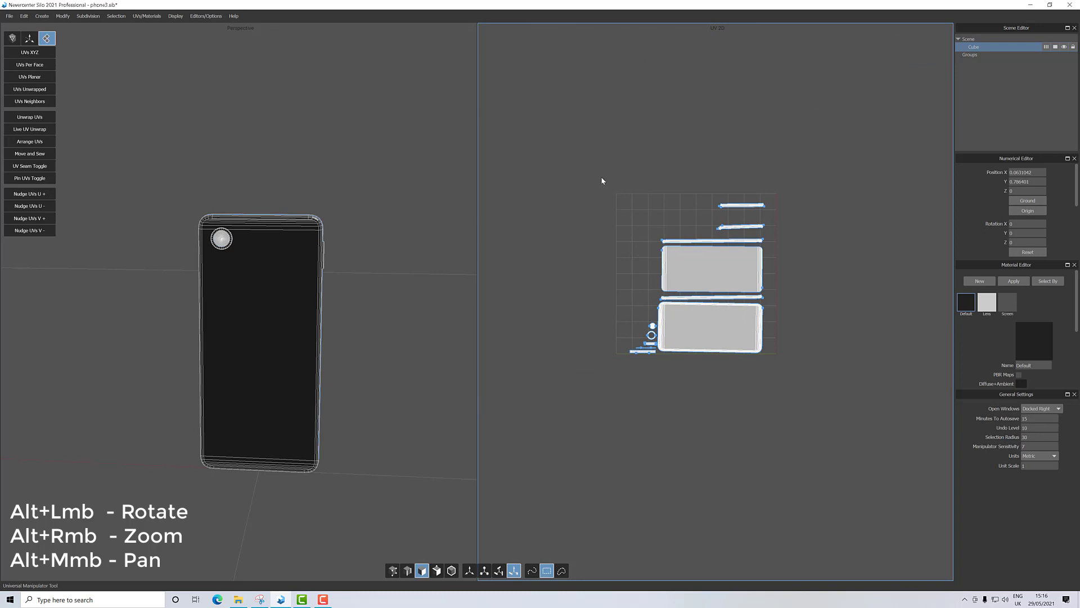
Box-select all UV shells and run Arrange UVs twice to repack them within bounds
{"action": "left_click_drag", "start_coordinate": [601, 179], "coordinate": [822, 396]}
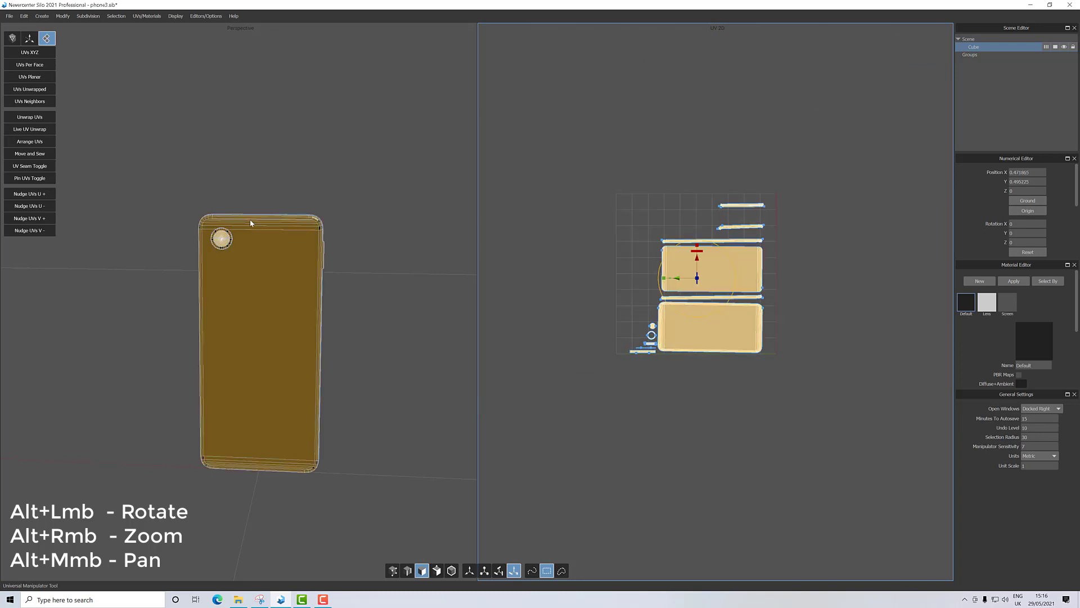
{"action": "left_click", "coordinate": [30, 143]}
{"action": "left_click", "coordinate": [595, 197]}
{"action": "left_click_drag", "start_coordinate": [575, 164], "coordinate": [786, 390]}
{"action": "left_click", "coordinate": [27, 142]}
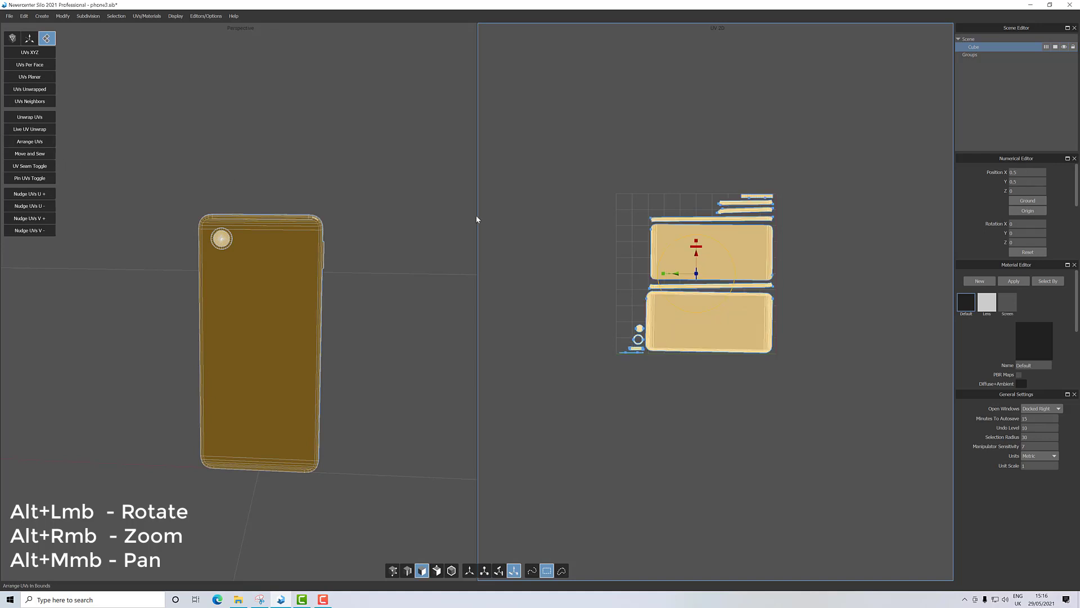
{"action": "right_click_drag", "start_coordinate": [670, 240], "coordinate": [703, 244], "text": "alt"}
{"action": "middle_click_drag", "start_coordinate": [703, 244], "coordinate": [713, 285], "text": "alt"}
{"action": "right_click_drag", "start_coordinate": [714, 285], "coordinate": [739, 283], "text": "alt"}
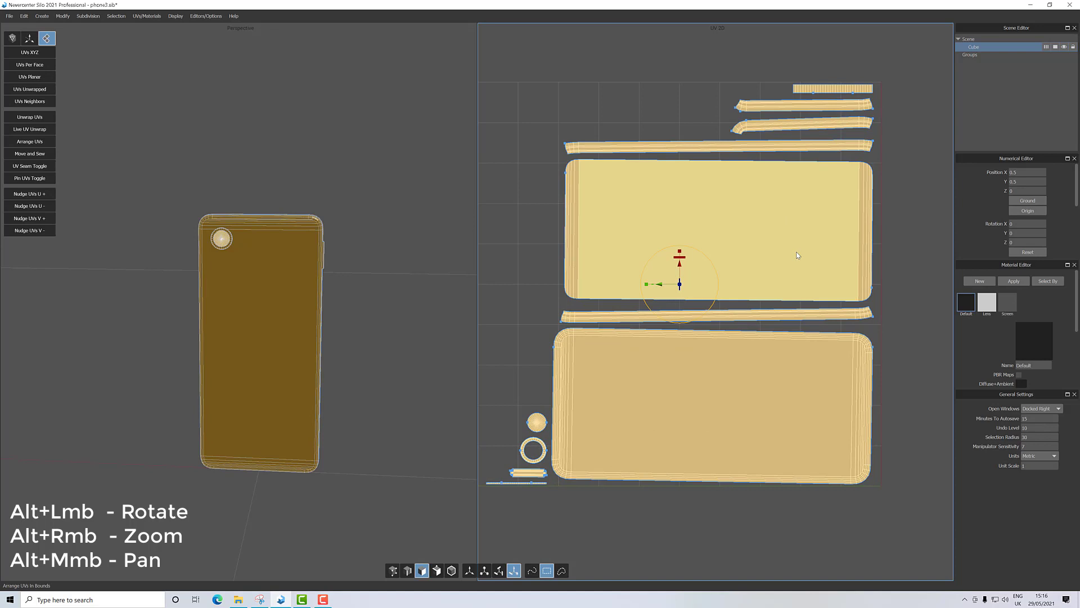
Select the long strip above the upper rectangle and rotate it slightly to level it
{"action": "double_click", "coordinate": [786, 317]}
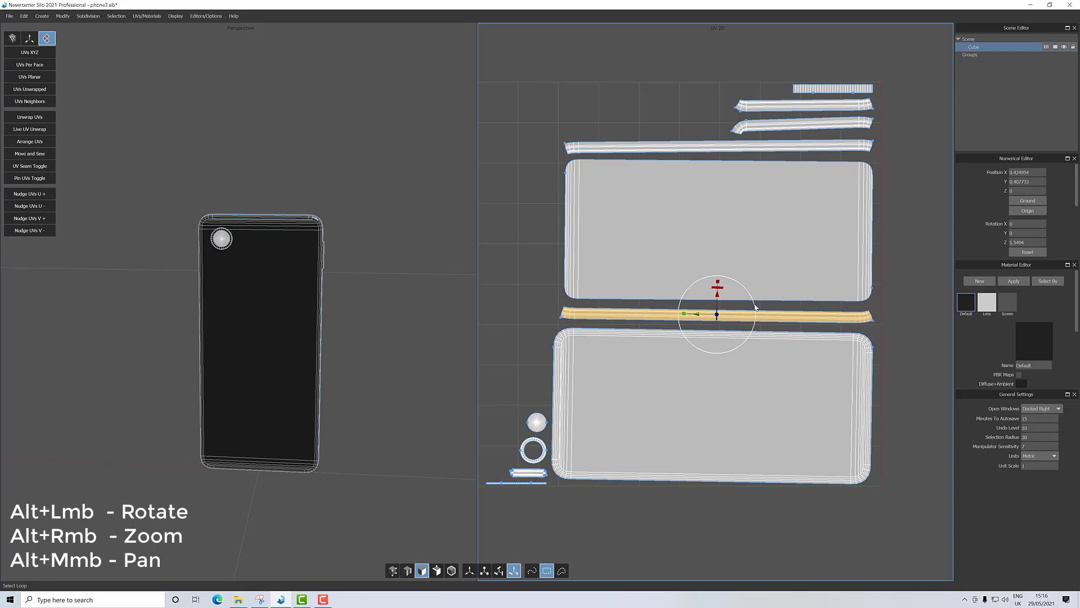
{"action": "left_click", "coordinate": [921, 262]}
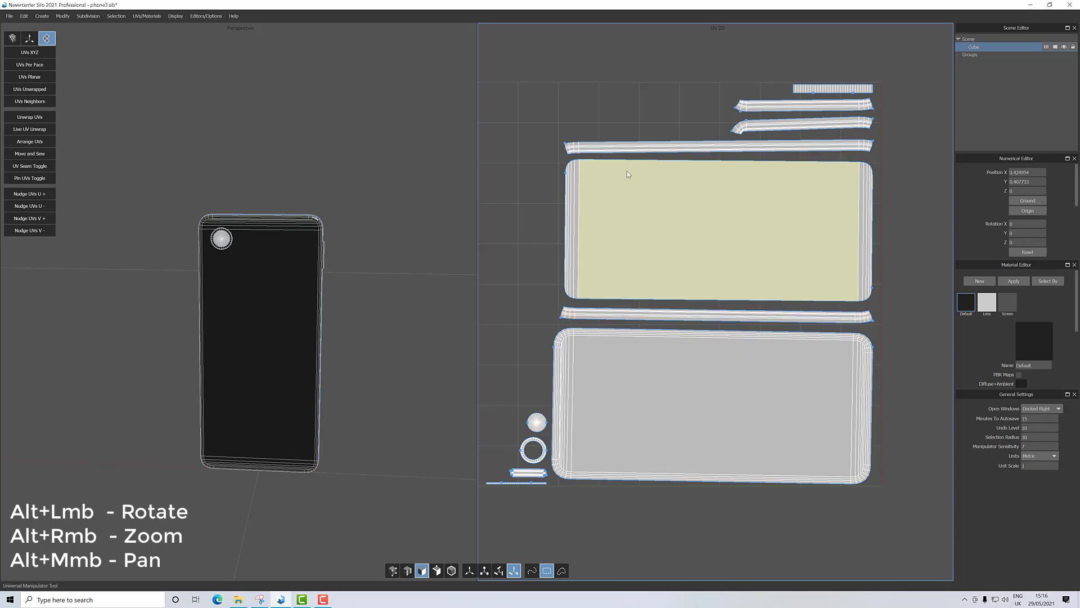
{"action": "double_click", "coordinate": [627, 150]}
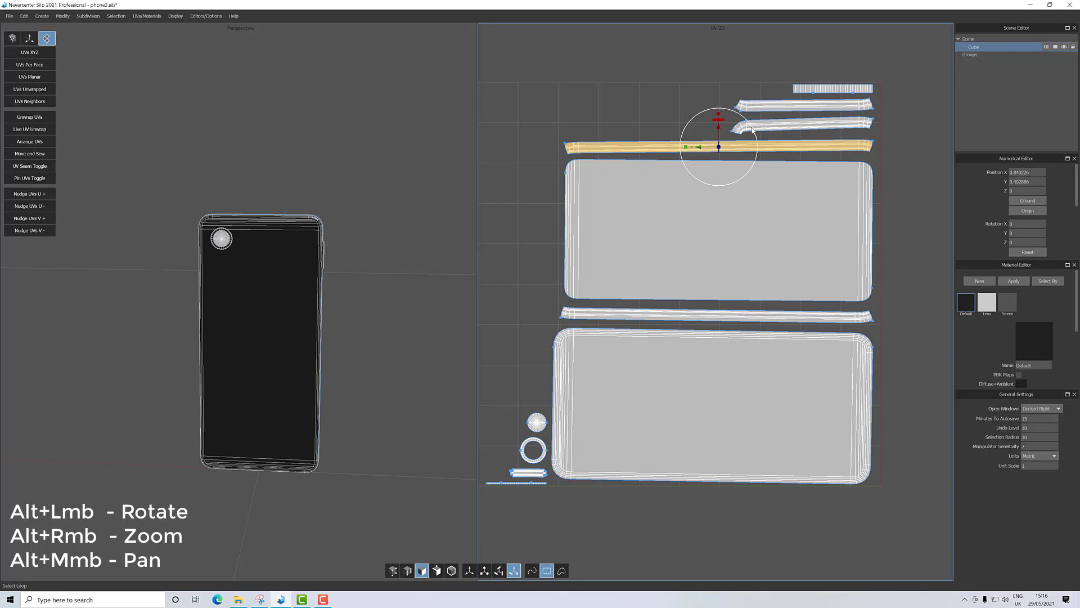
{"action": "left_click_drag", "start_coordinate": [753, 129], "coordinate": [755, 131]}
{"action": "left_click", "coordinate": [630, 120]}
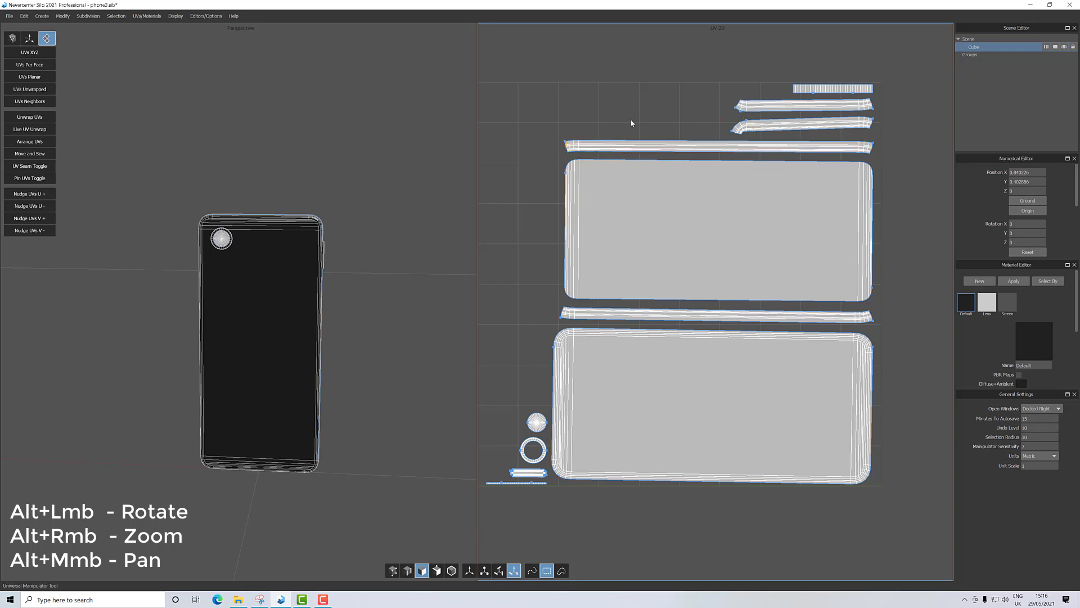
{"action": "mouse_move", "coordinate": [687, 215]}
{"action": "right_mouse_down", "text": "alt"}
{"action": "mouse_move", "coordinate": [619, 225]}
{"action": "mouse_move", "coordinate": [676, 230]}
{"action": "right_mouse_up", "text": "alt"}
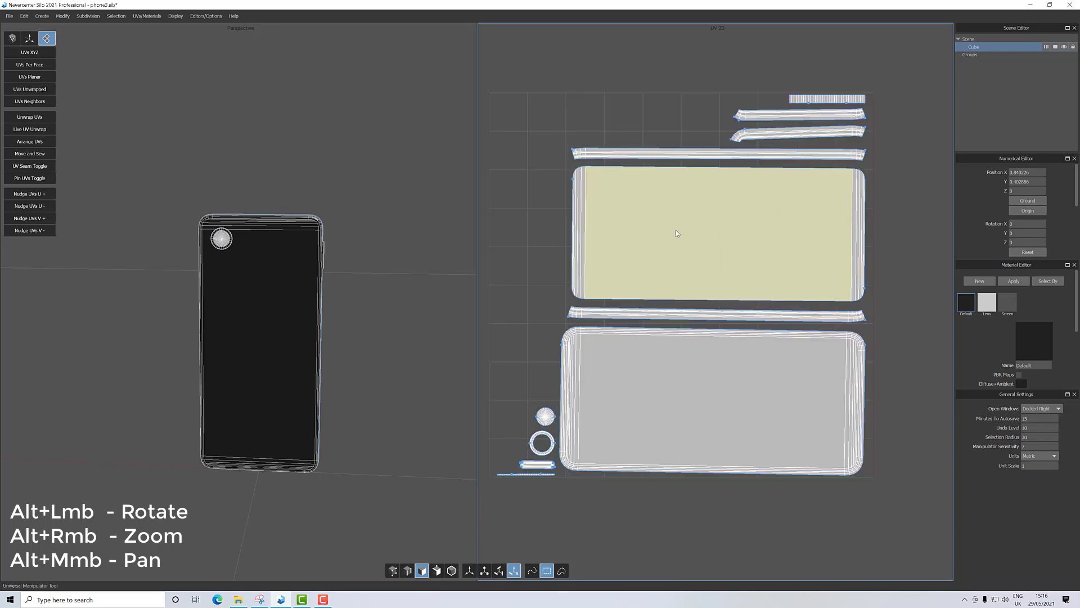
Select the upper rectangle shell and orbit the Perspective view to see which phone face it maps to
{"action": "left_click", "coordinate": [626, 373]}
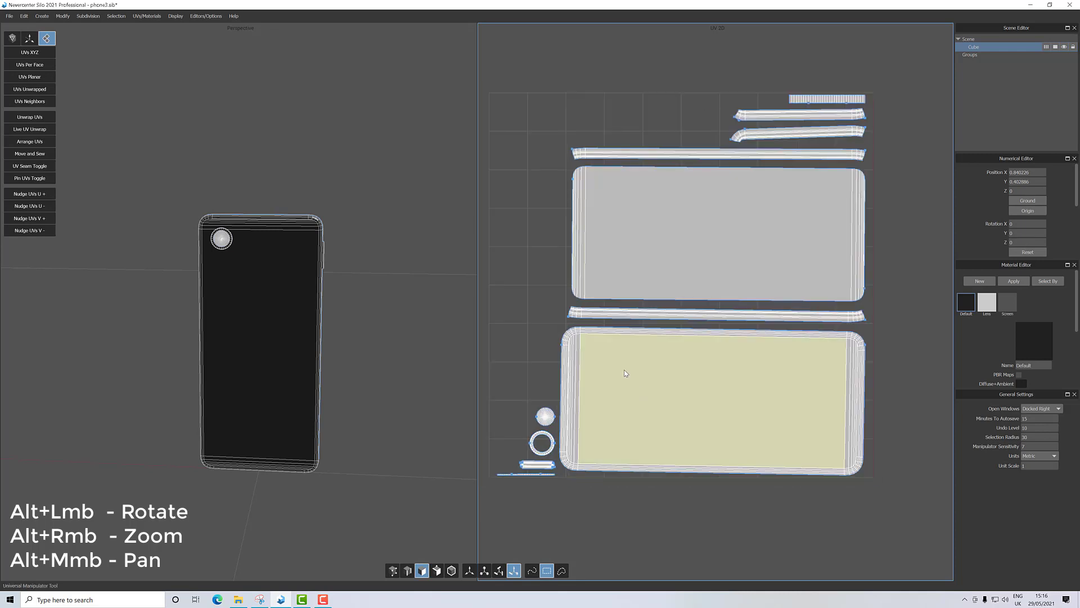
{"action": "left_click", "coordinate": [642, 245]}
{"action": "right_click_drag", "start_coordinate": [680, 242], "coordinate": [473, 265], "text": "alt"}
{"action": "mouse_move", "coordinate": [414, 272]}
{"action": "right_mouse_down", "text": "alt"}
{"action": "mouse_move", "coordinate": [364, 277]}
{"action": "mouse_move", "coordinate": [397, 282]}
{"action": "right_mouse_up", "text": "alt"}
{"action": "left_click_drag", "start_coordinate": [398, 282], "coordinate": [299, 270], "text": "alt"}
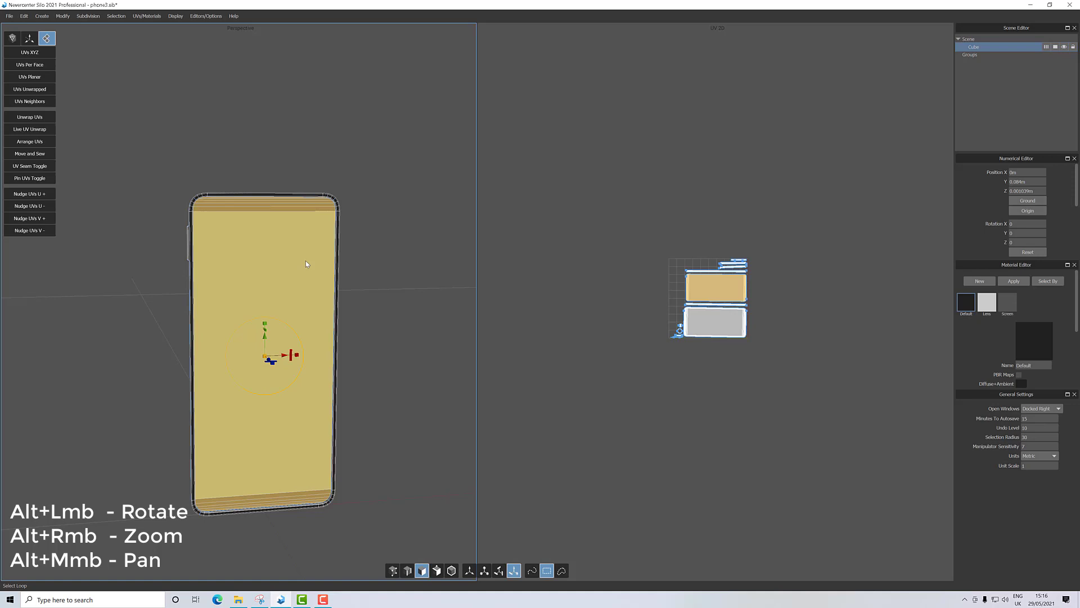
{"action": "mouse_move", "coordinate": [306, 263]}
{"action": "right_mouse_down", "text": "alt"}
{"action": "mouse_move", "coordinate": [284, 264]}
{"action": "mouse_move", "coordinate": [314, 273]}
{"action": "mouse_move", "coordinate": [323, 237]}
{"action": "mouse_move", "coordinate": [319, 252]}
{"action": "mouse_move", "coordinate": [308, 246]}
{"action": "right_mouse_up", "text": "alt"}
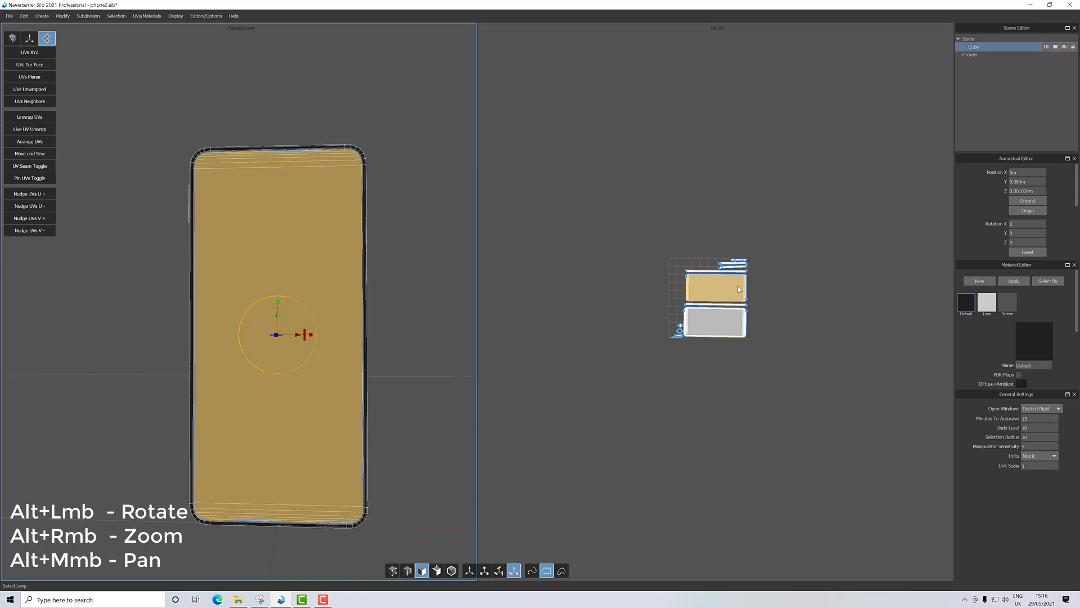
{"action": "left_click_drag", "start_coordinate": [444, 285], "coordinate": [388, 263], "text": "alt"}
{"action": "left_click", "coordinate": [387, 258]}
{"action": "right_click_drag", "start_coordinate": [722, 290], "coordinate": [794, 308], "text": "alt"}
{"action": "middle_click_drag", "start_coordinate": [773, 283], "coordinate": [825, 322], "text": "alt"}
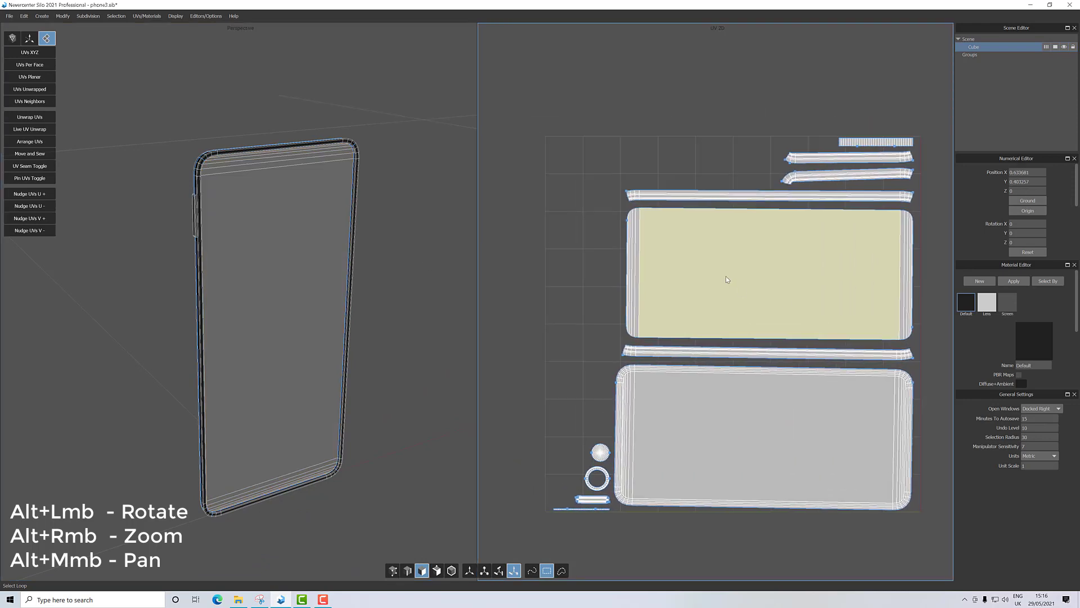
{"action": "right_click_drag", "start_coordinate": [726, 276], "coordinate": [727, 279], "text": "alt"}
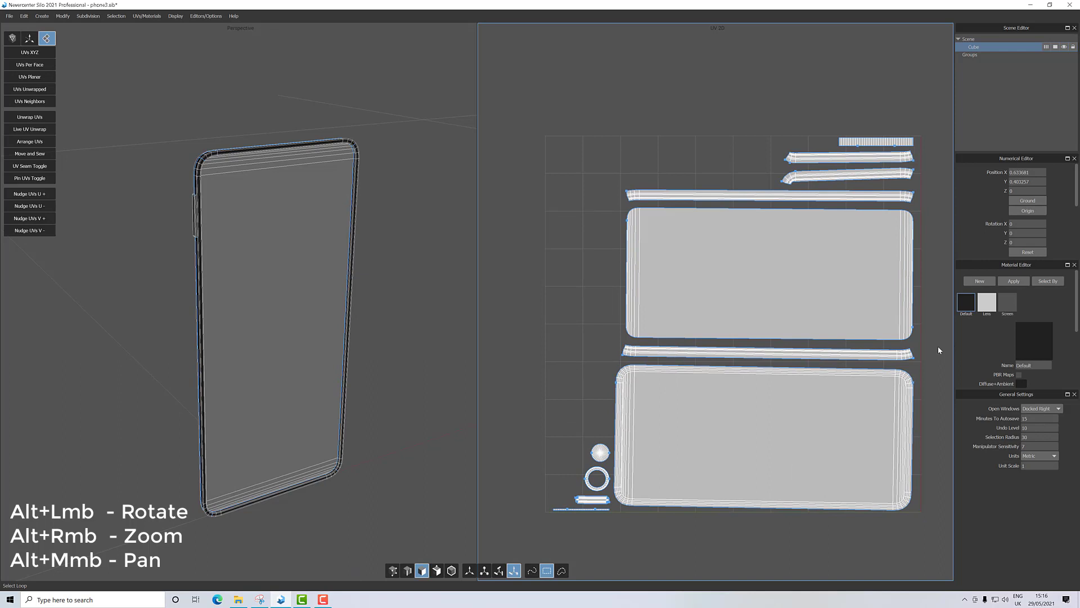
{"action": "mouse_move", "coordinate": [409, 264]}
{"action": "left_mouse_down", "text": "alt"}
{"action": "mouse_move", "coordinate": [518, 265]}
{"action": "mouse_move", "coordinate": [396, 265]}
{"action": "mouse_move", "coordinate": [372, 295]}
{"action": "mouse_move", "coordinate": [319, 277]}
{"action": "mouse_move", "coordinate": [391, 277]}
{"action": "left_mouse_up", "text": "alt"}
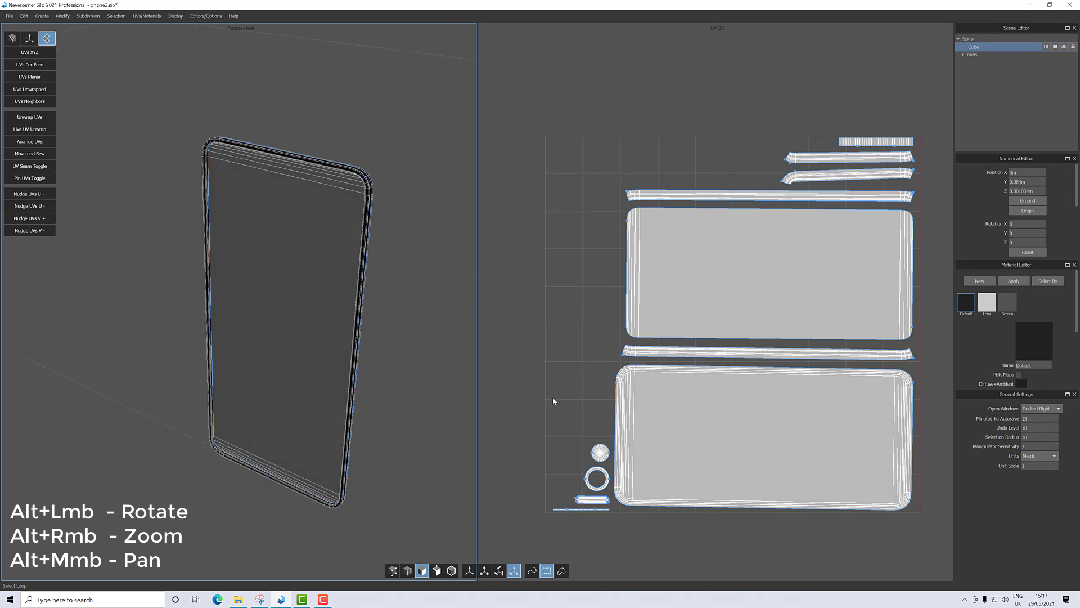